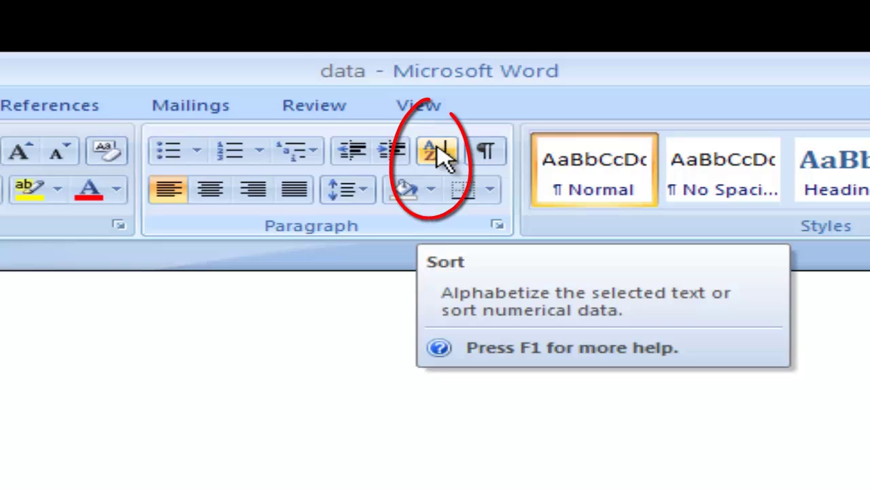
left_click(435, 151)
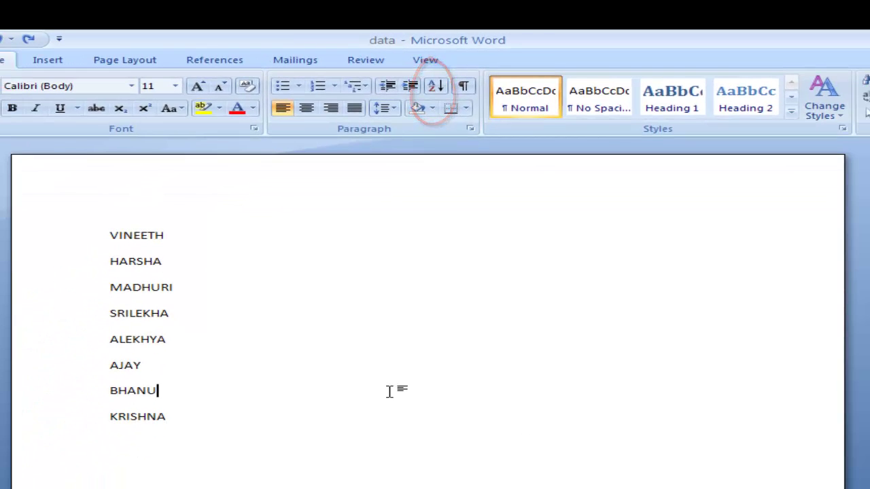
scroll(384, 373, "down", 2)
scroll(381, 358, "up", 2)
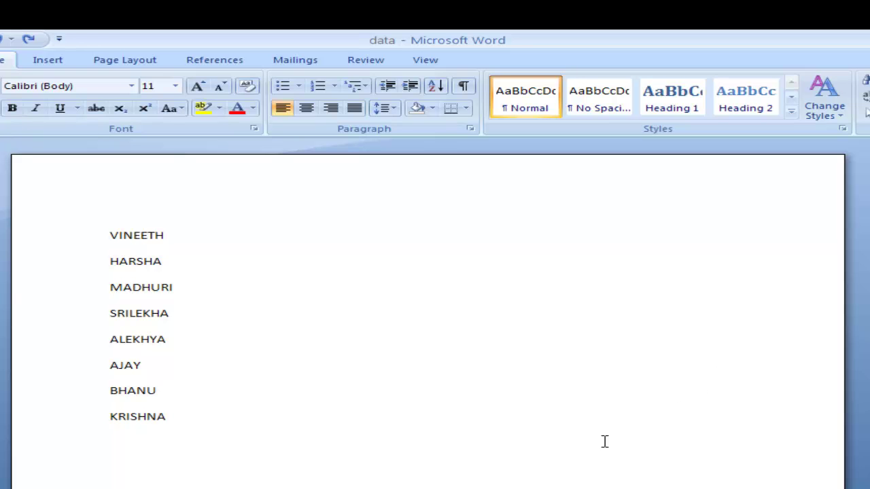
left_click(395, 412)
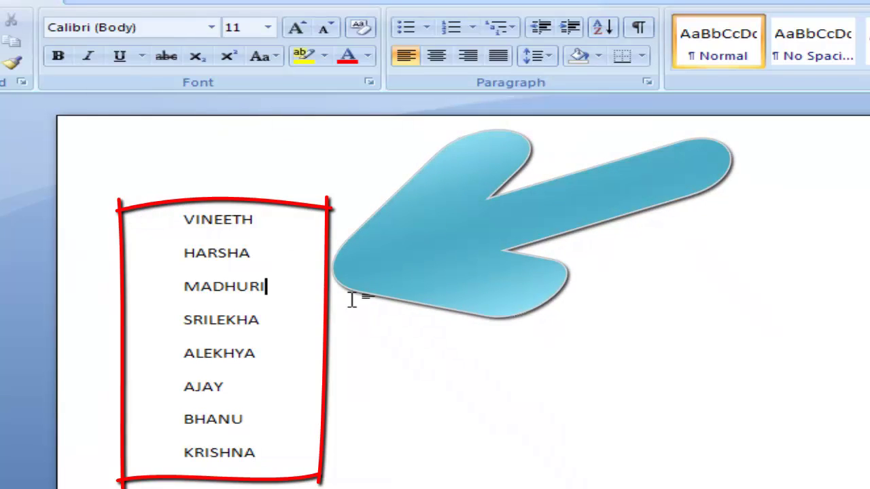
Sort the list of names at the start of the document by paragraphs as Text in ascending order.
left_click_drag(180, 218, 325, 481)
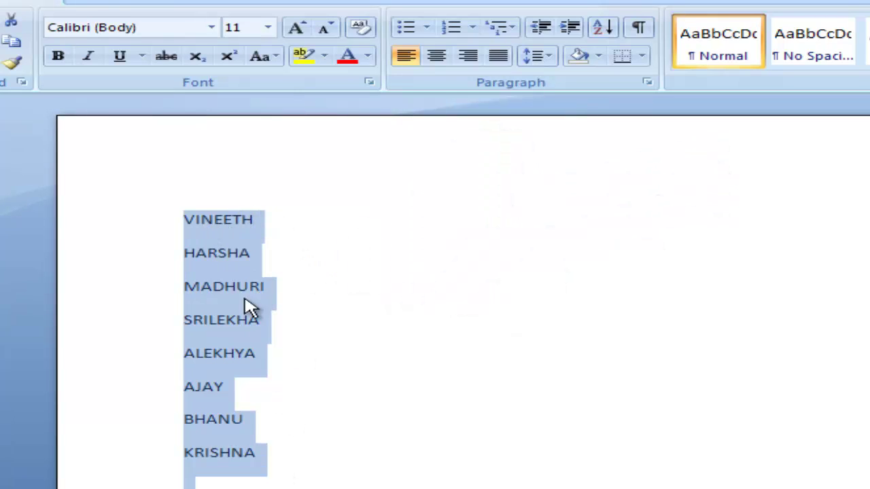
left_click(499, 327)
left_click_drag(74, 102, 197, 475)
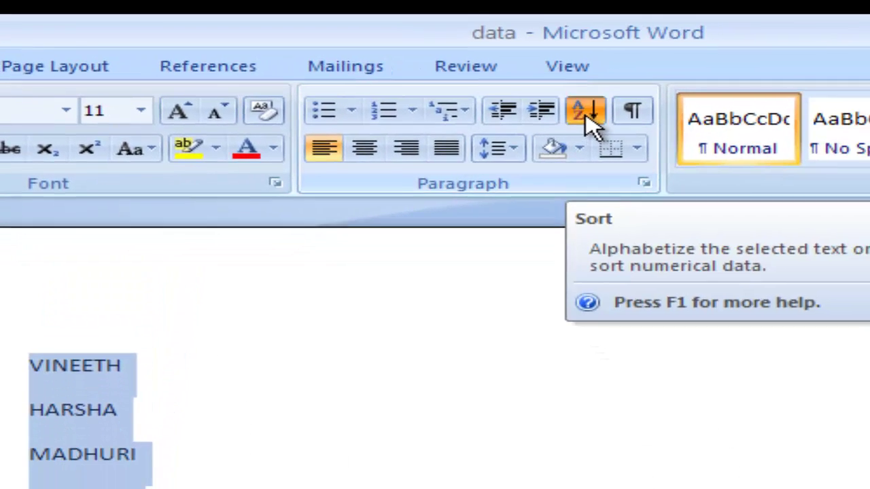
left_click(587, 114)
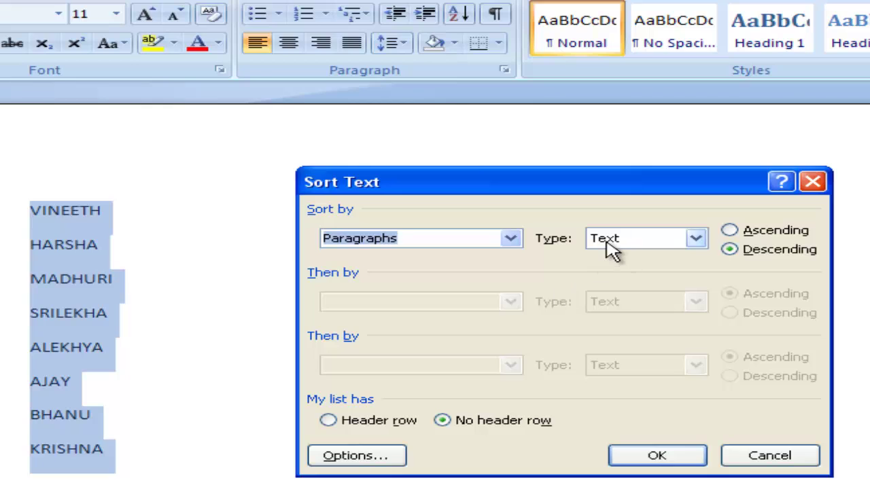
left_click(697, 242)
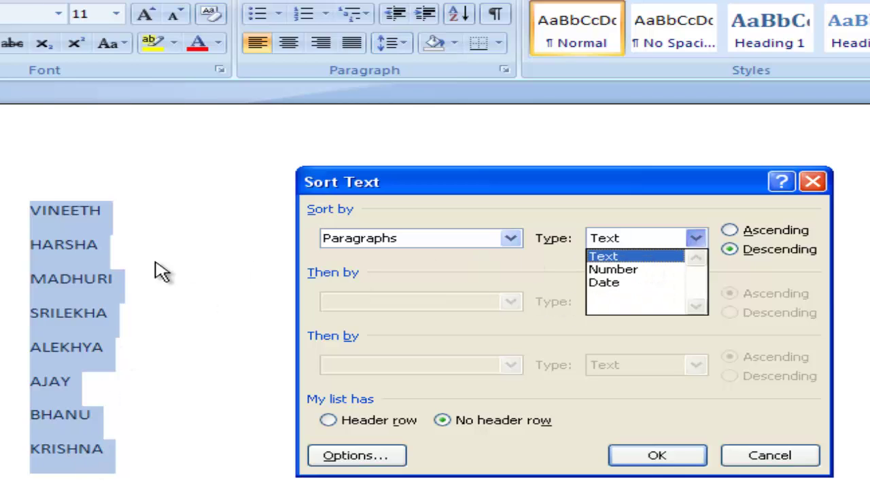
left_click(658, 258)
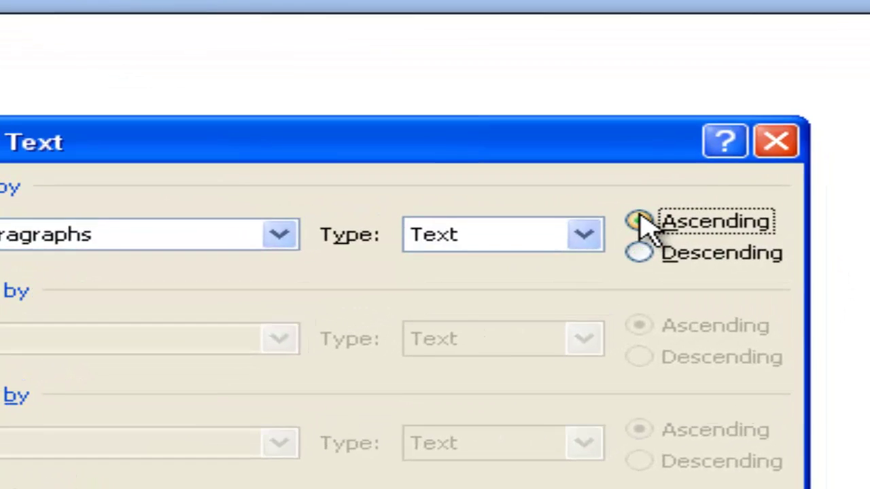
left_click(730, 230)
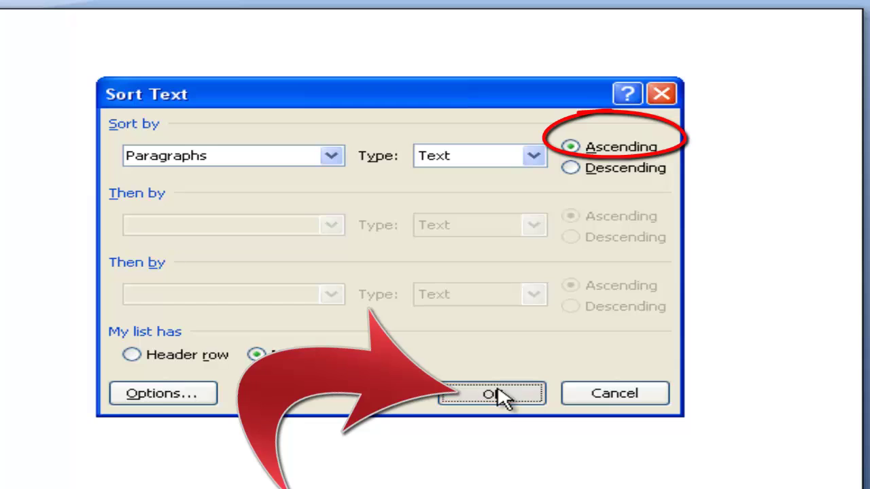
left_click(623, 445)
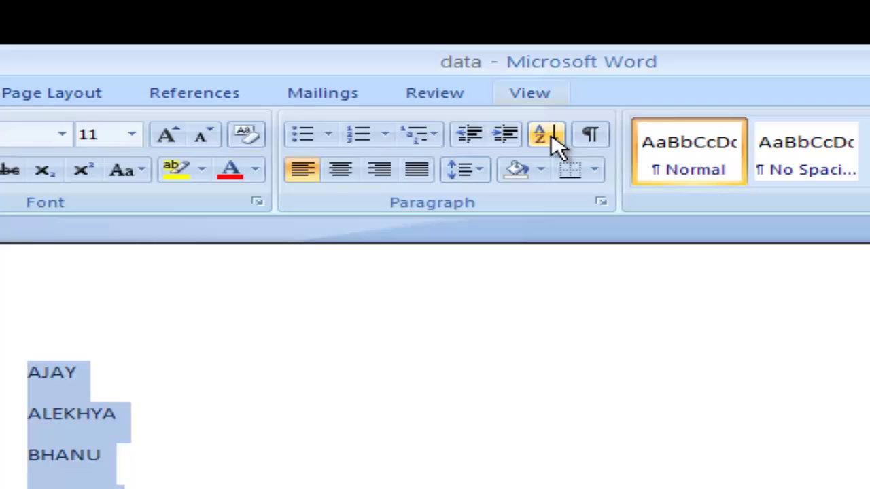
Re-sort the selected list of names by paragraphs as Text in descending order.
left_click(608, 57)
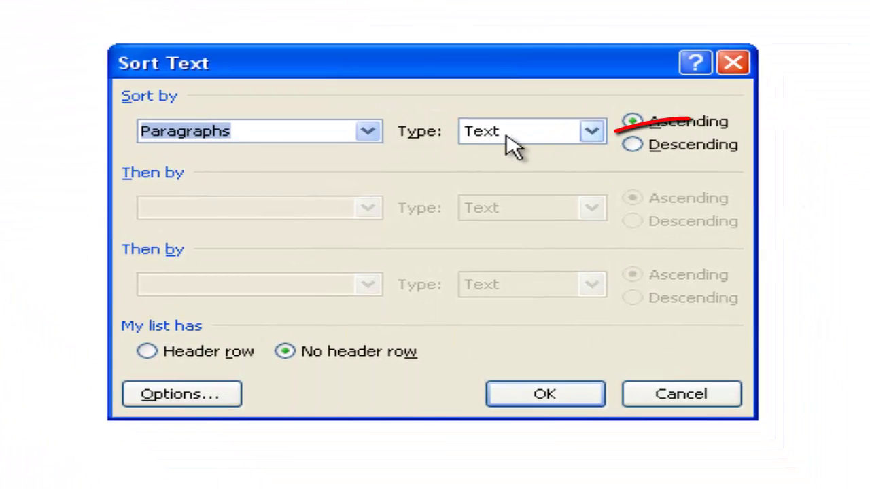
left_click(636, 146)
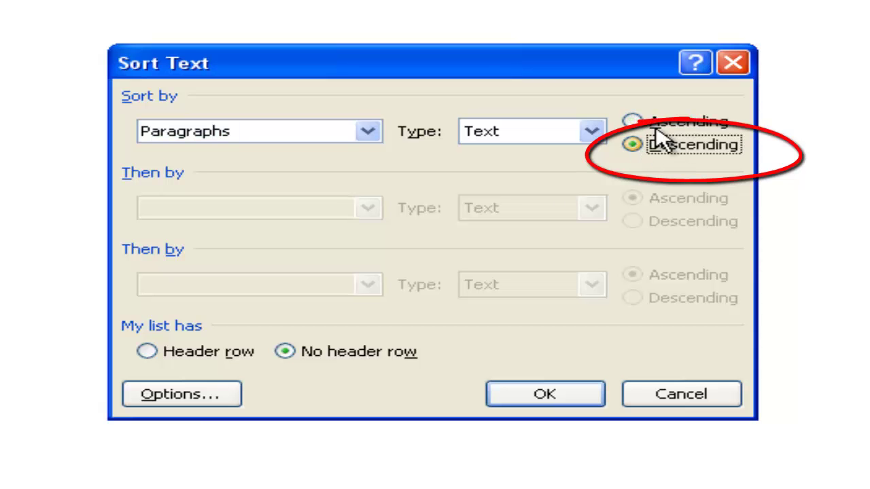
left_click(541, 396)
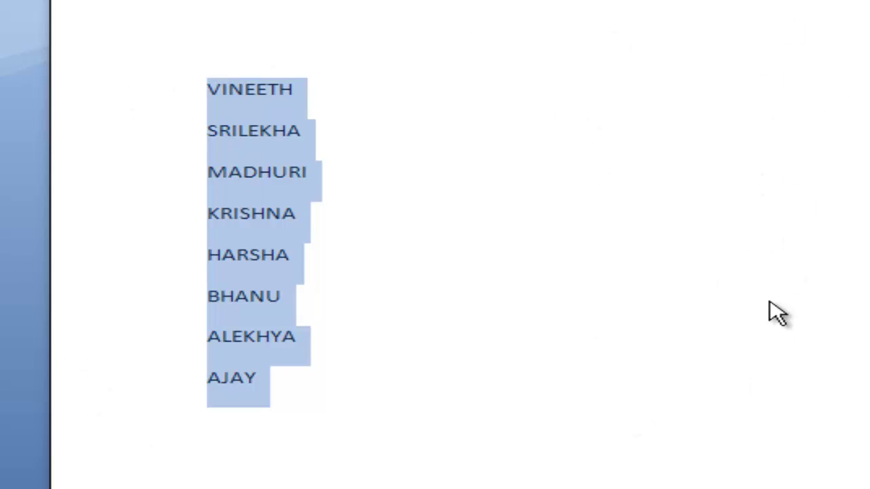
Sort the list of numbers below the names, from 9 to 5, by paragraphs as Number in ascending order.
scroll(781, 326, "down", 6)
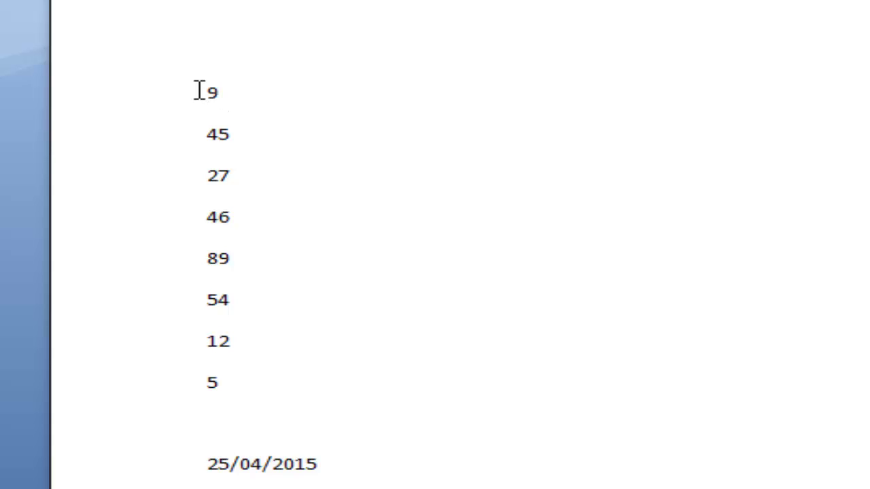
left_click_drag(195, 90, 283, 391)
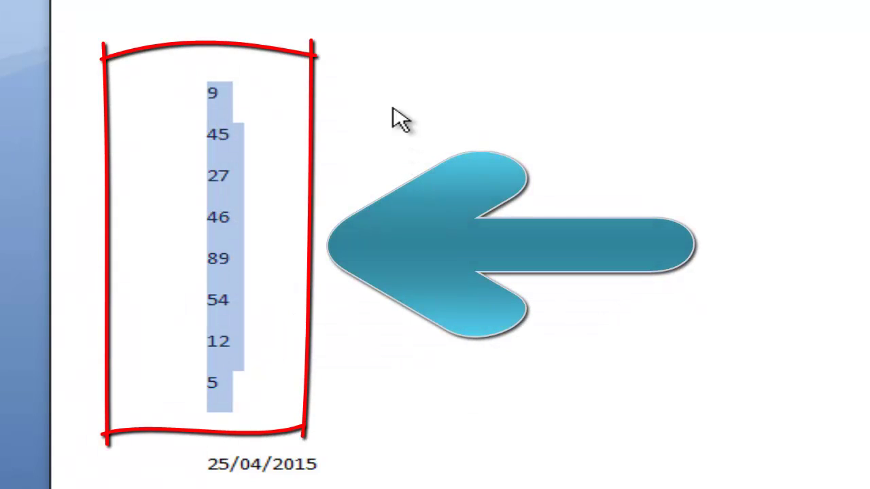
scroll(334, 342, "up", 3)
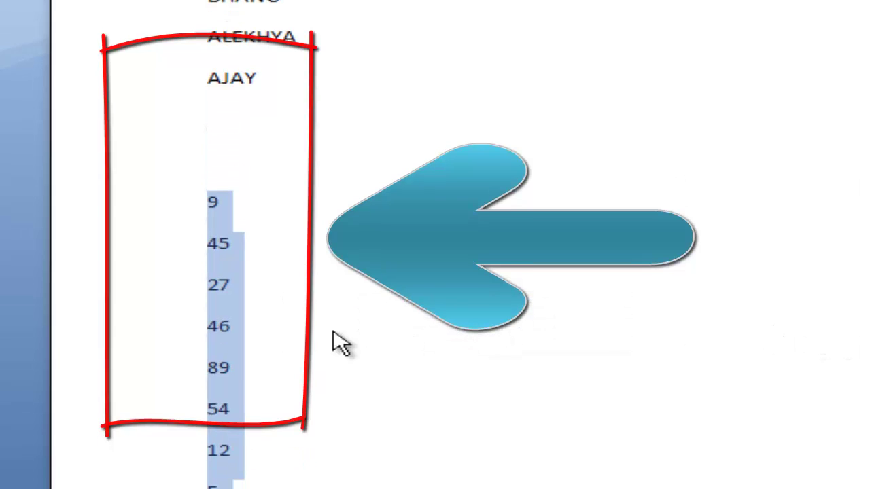
scroll(287, 77, "down", 3)
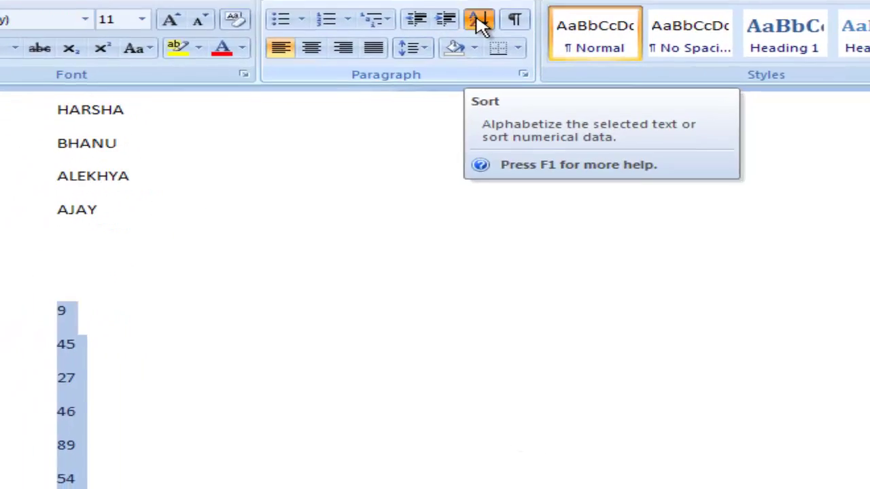
left_click(532, 71)
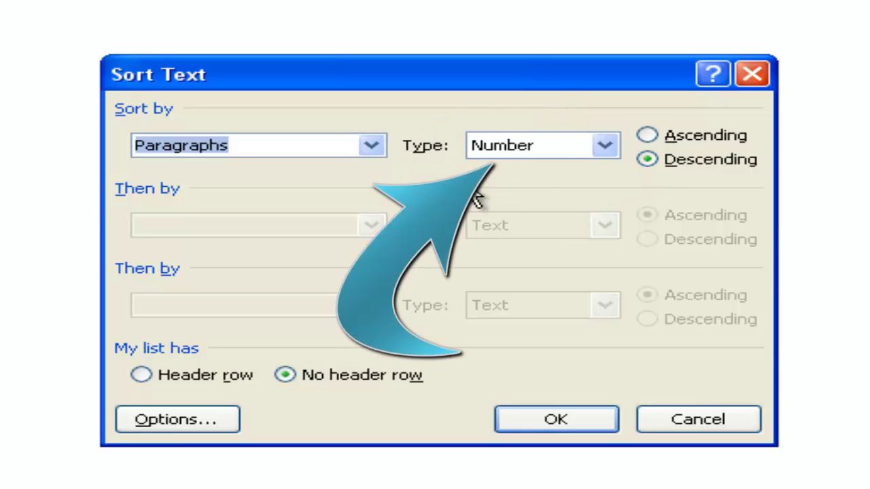
left_click(649, 138)
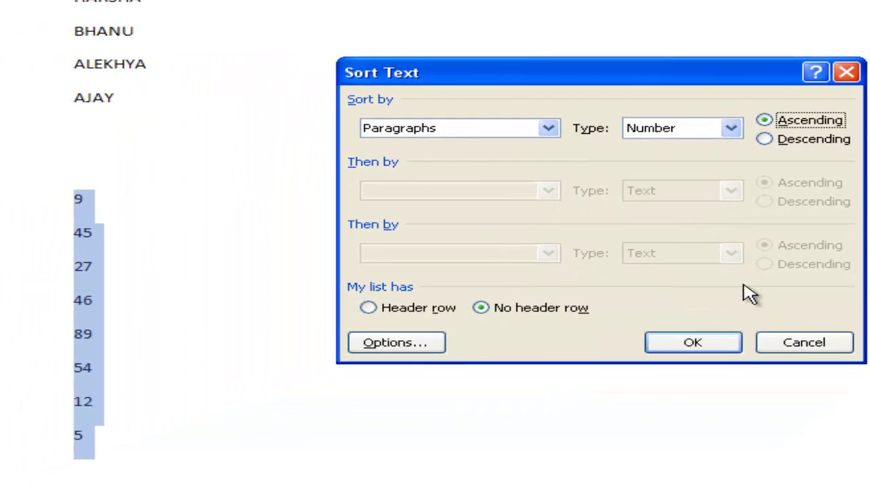
left_click(710, 348)
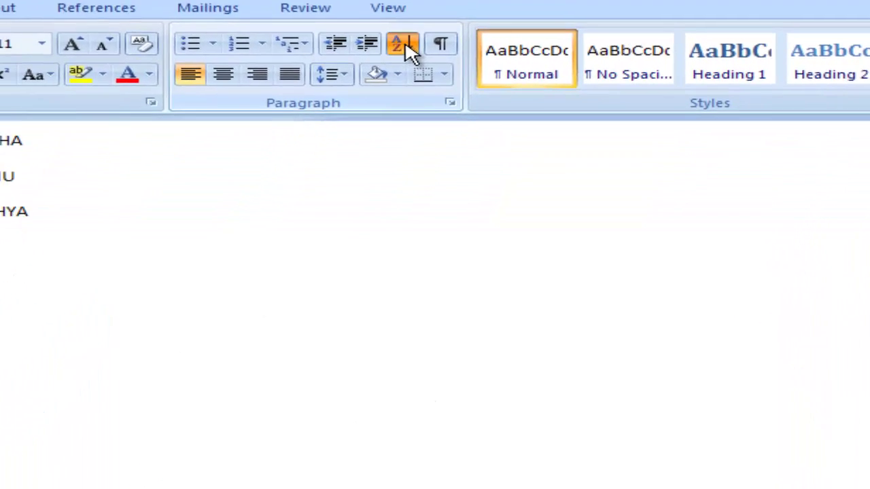
Re-sort the selected list of numbers by paragraphs as Number in descending order.
left_click(435, 46)
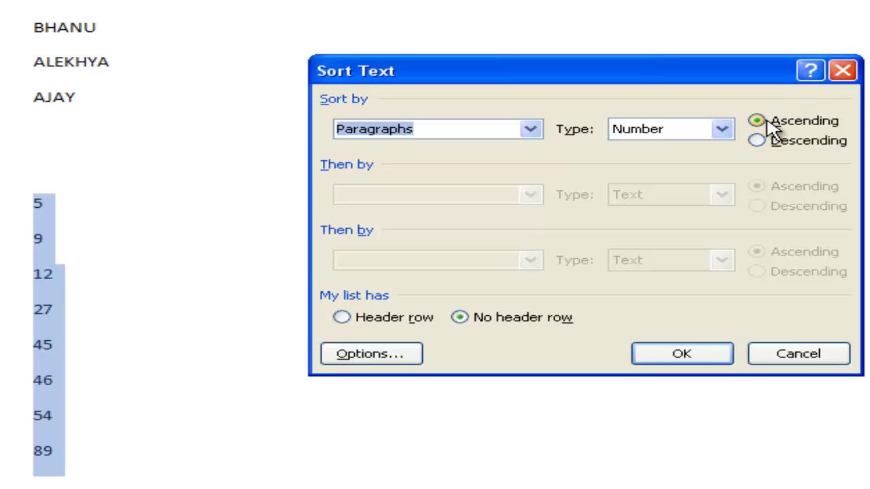
left_click(755, 141)
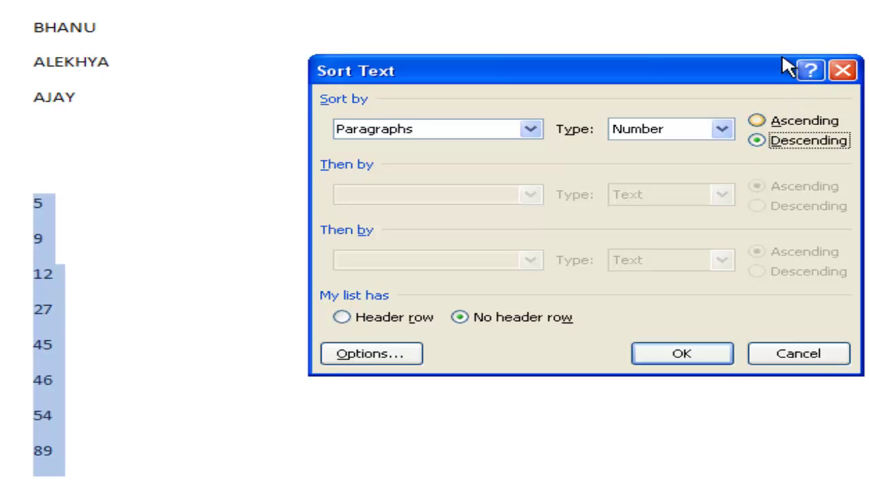
left_click(716, 356)
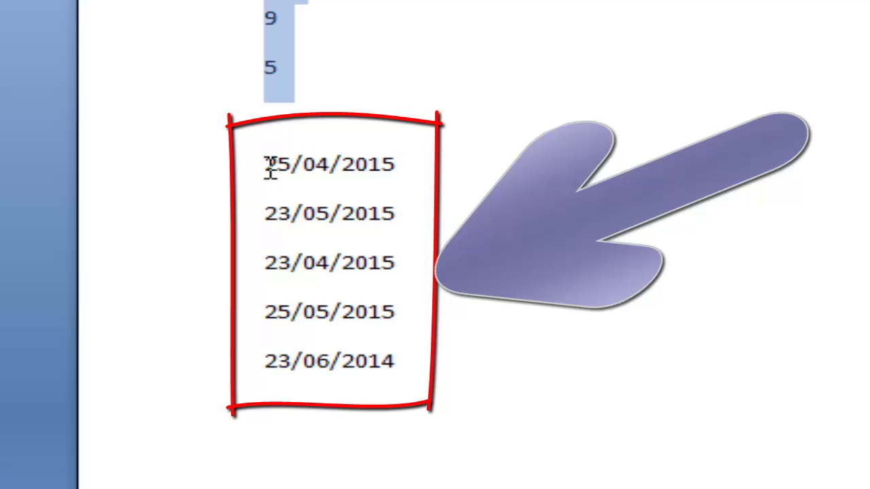
Sort the five dates below the numbers by paragraphs as Date in ascending order.
left_click_drag(269, 166, 427, 379)
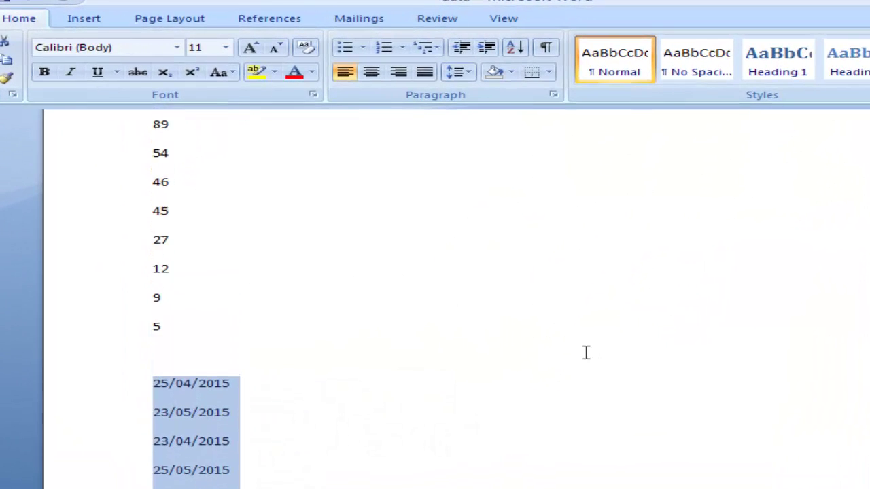
left_click(515, 47)
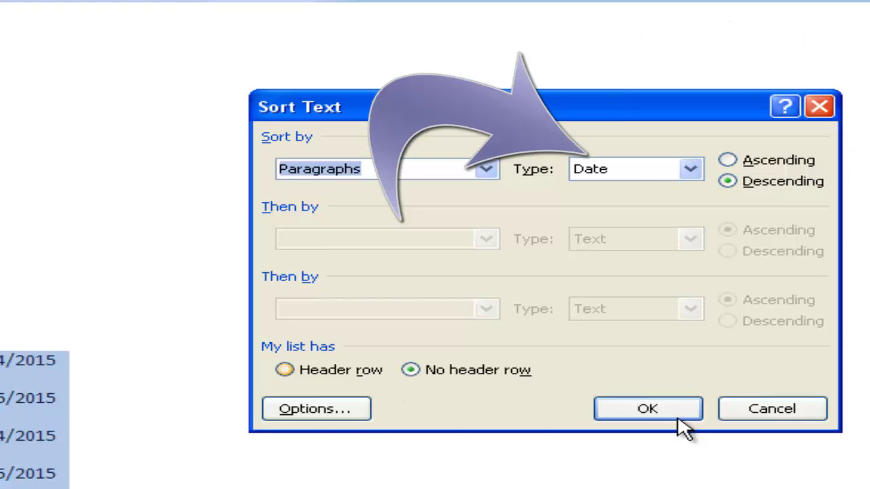
left_click(728, 162)
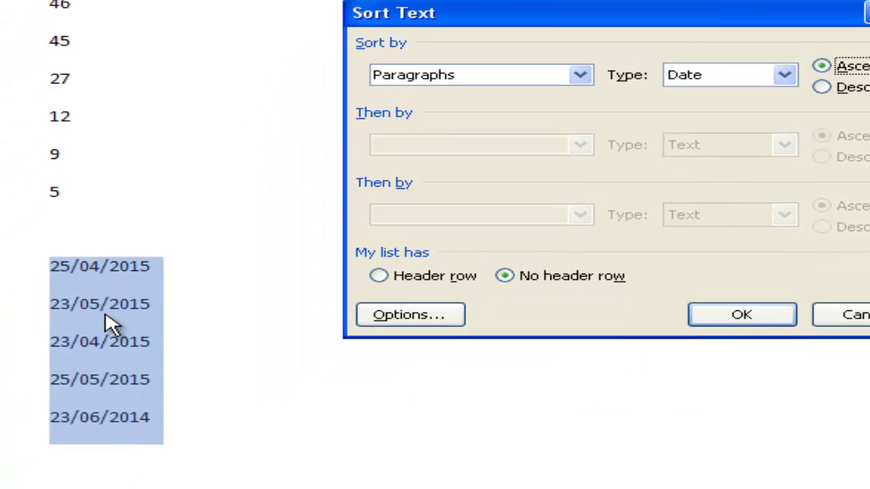
left_click(750, 314)
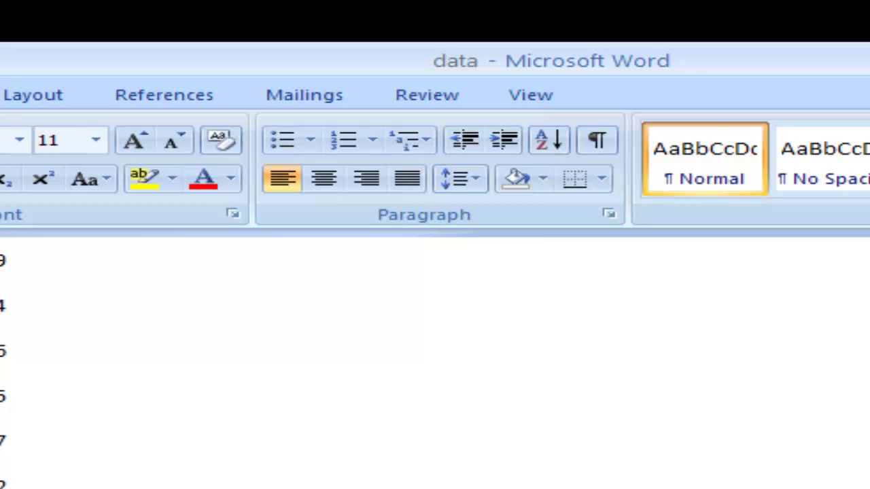
Re-sort the selected list of dates by paragraphs as Date in descending order.
left_click(552, 140)
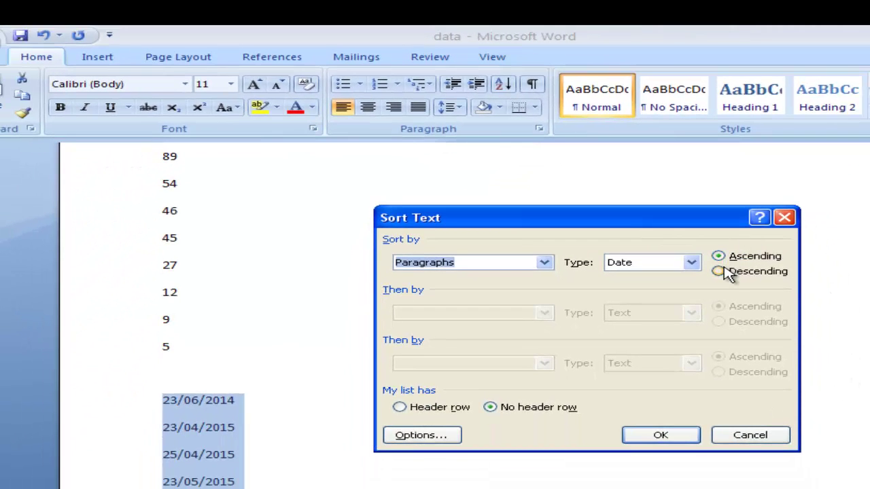
left_click(720, 271)
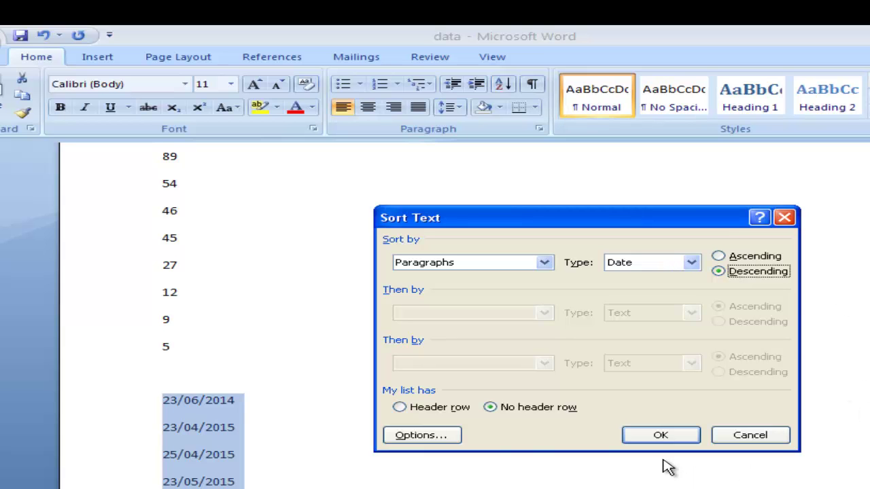
left_click(660, 436)
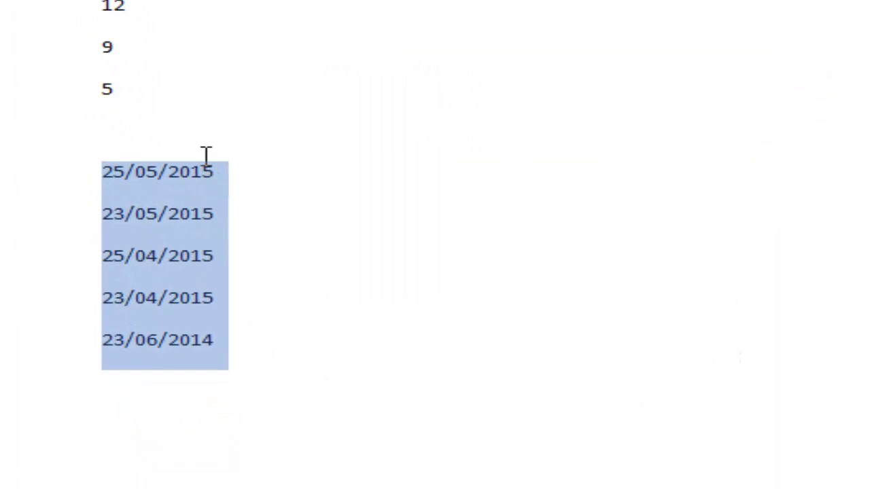